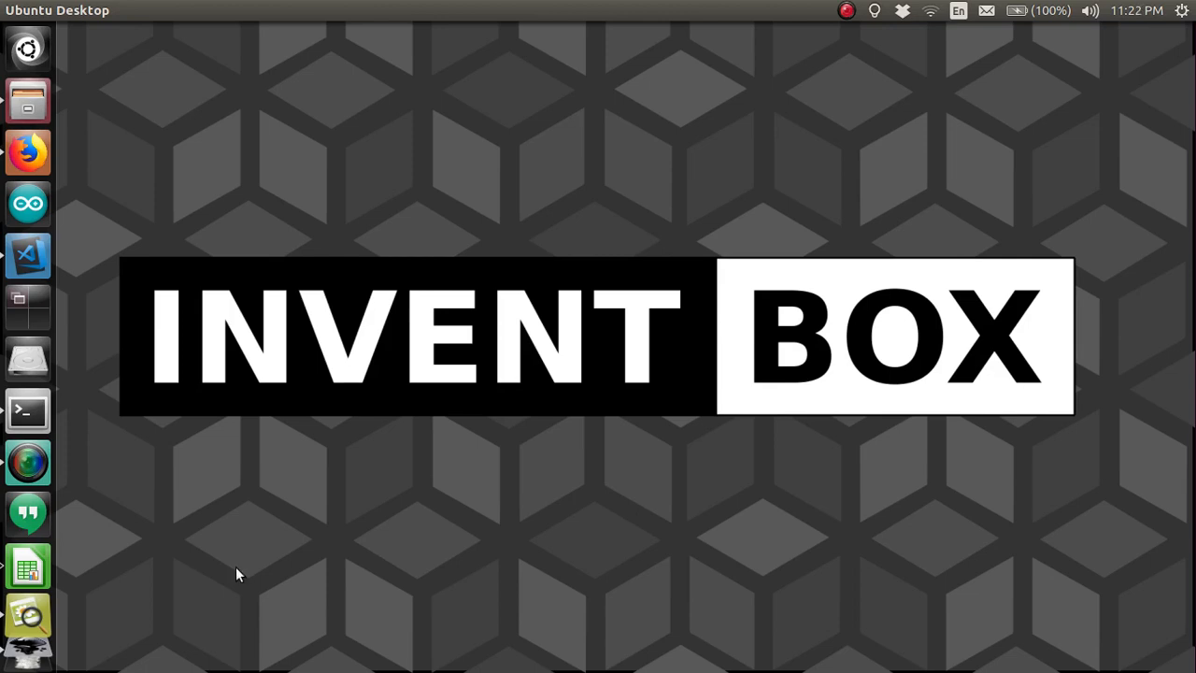
Launch Image Viewer on the WebGL slides and advance to the dolphin triangle mesh (2/7)
left_click(21, 612)
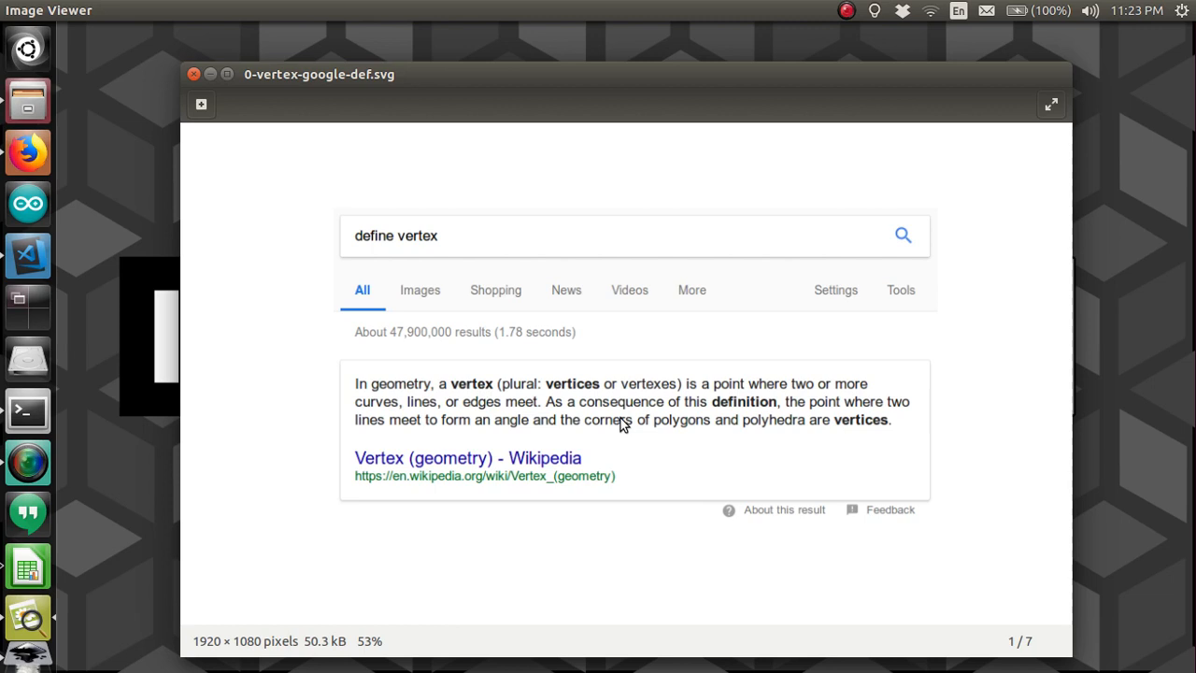
key("Right")
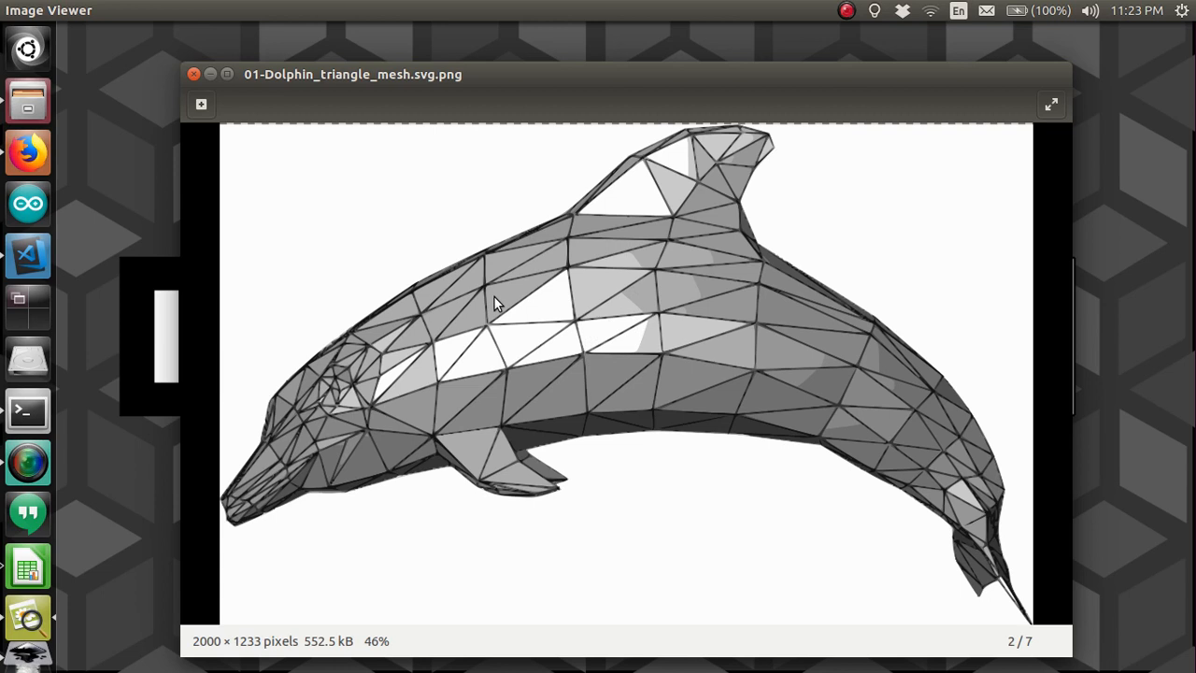
View 1-vertex.svg, glance back at the dolphin mesh, then return to the VERTEX slide (3/7)
key("Right")
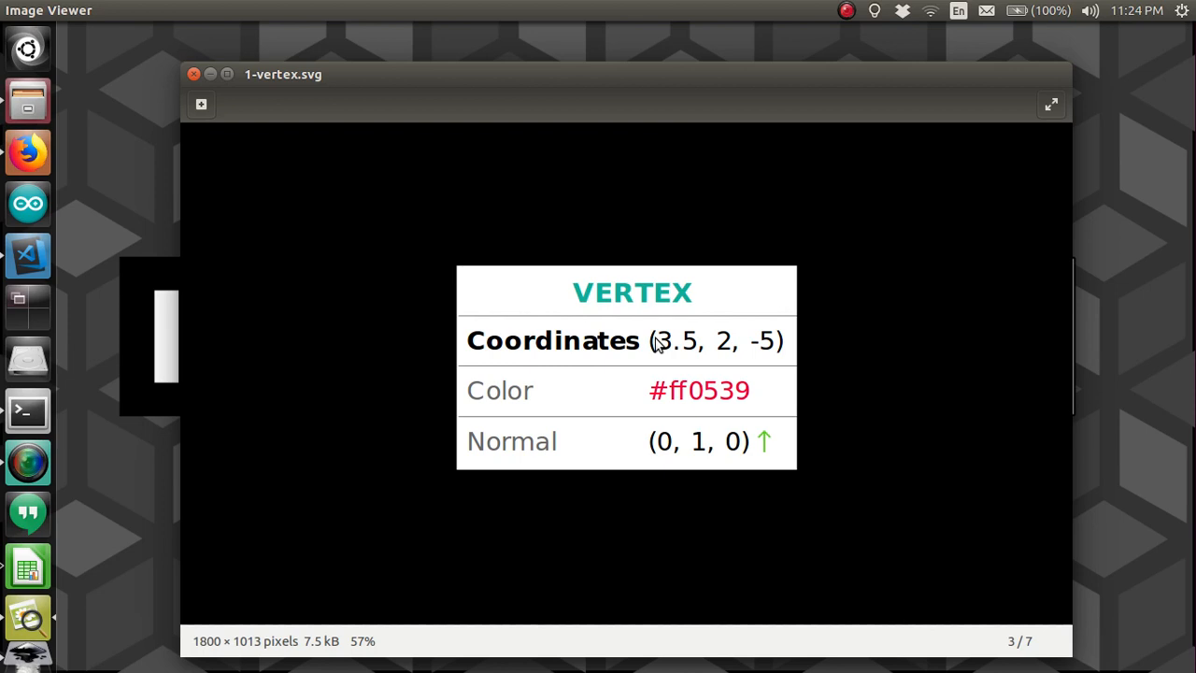
key("Left")
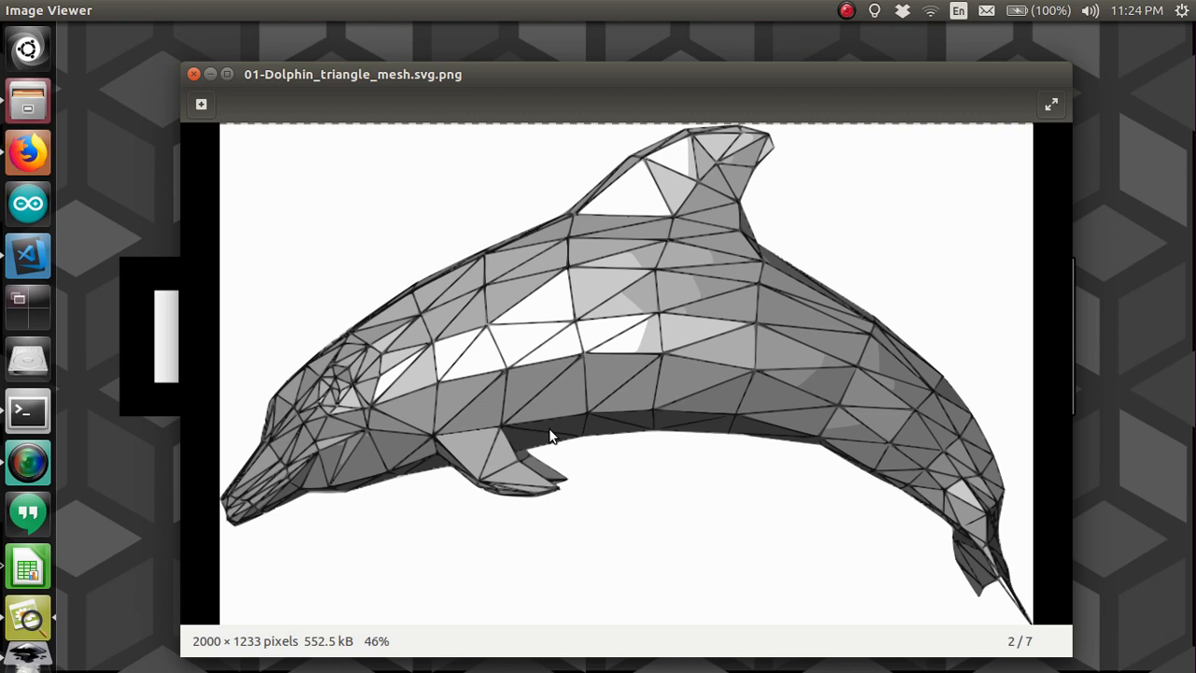
key("Right")
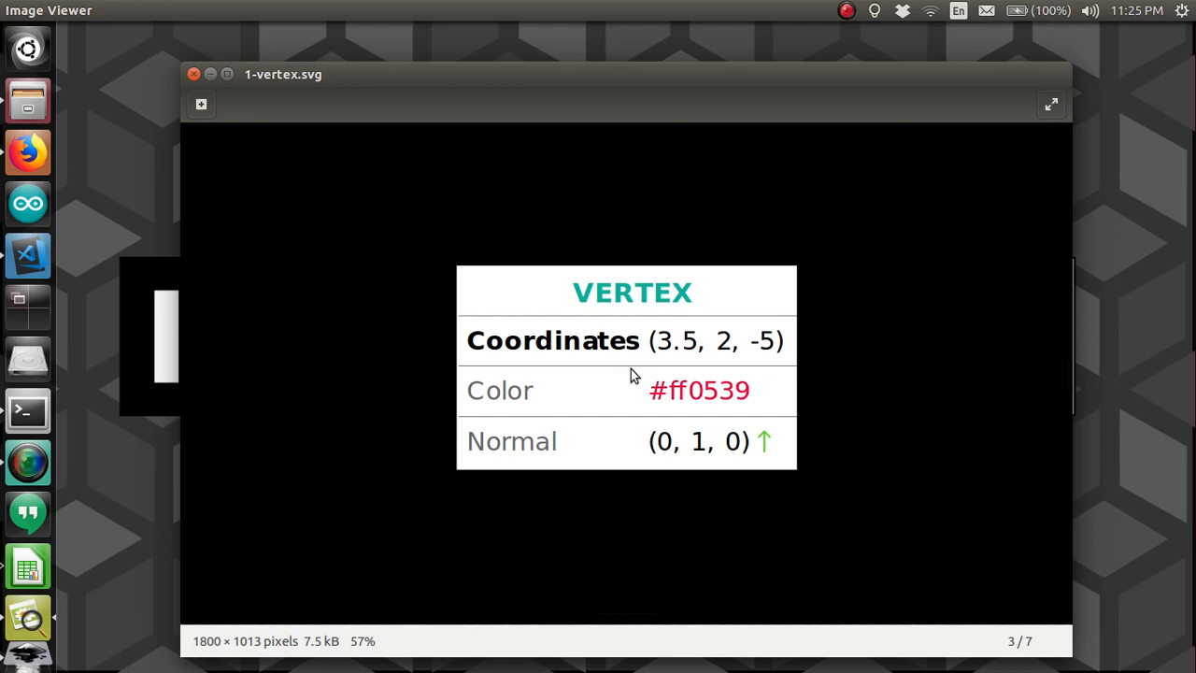
Advance to 2-opengl-clipspace-coords.svg, the right-handed X/Y/Z axes diagram (4/7)
key("Right")
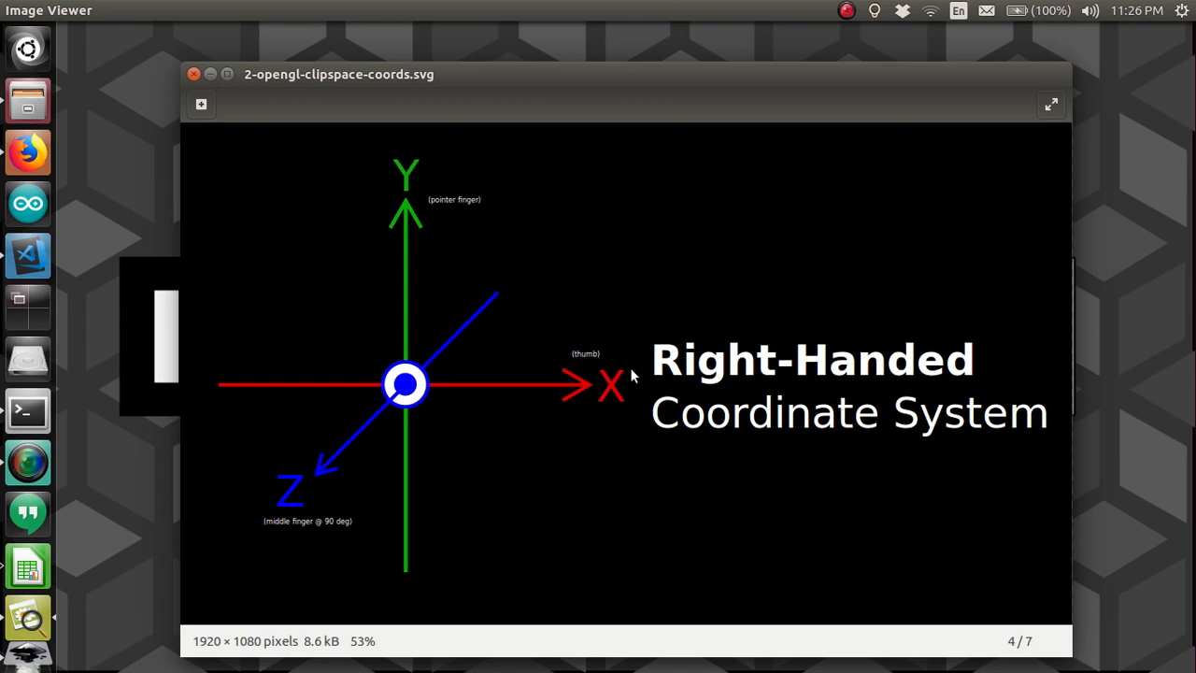
key("Right")
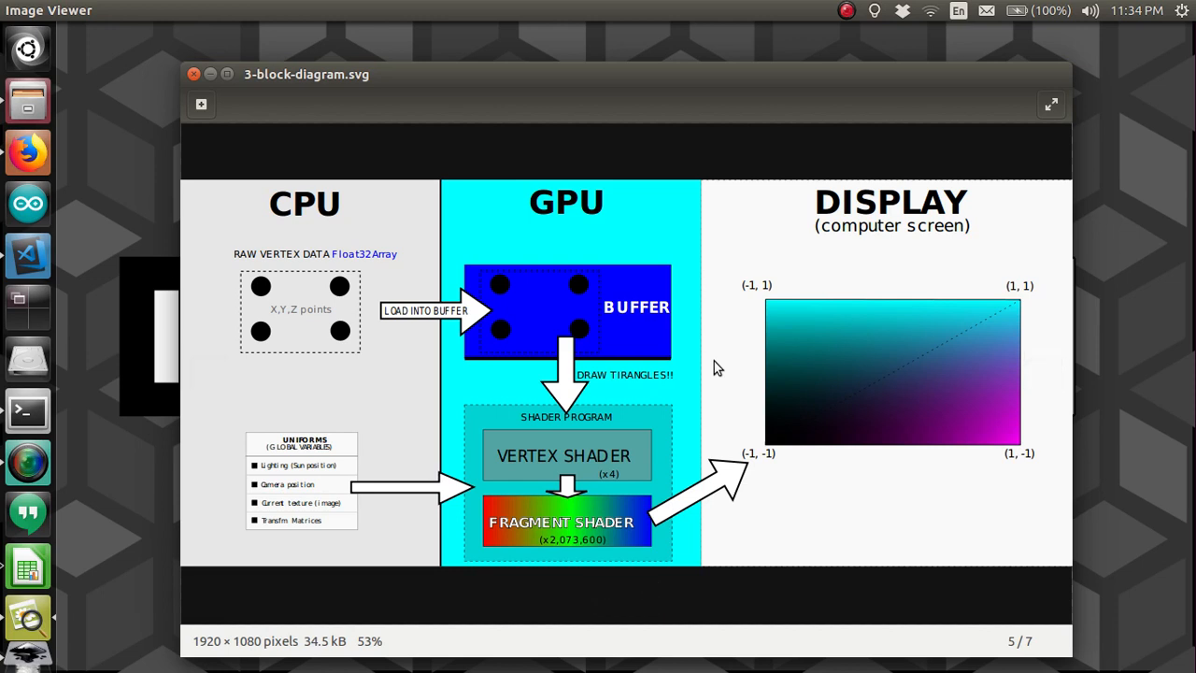
Advance to 4-no-fillRect-sad.svg, the slide asking why there is no gl.fillRect() (6/7)
key("Right")
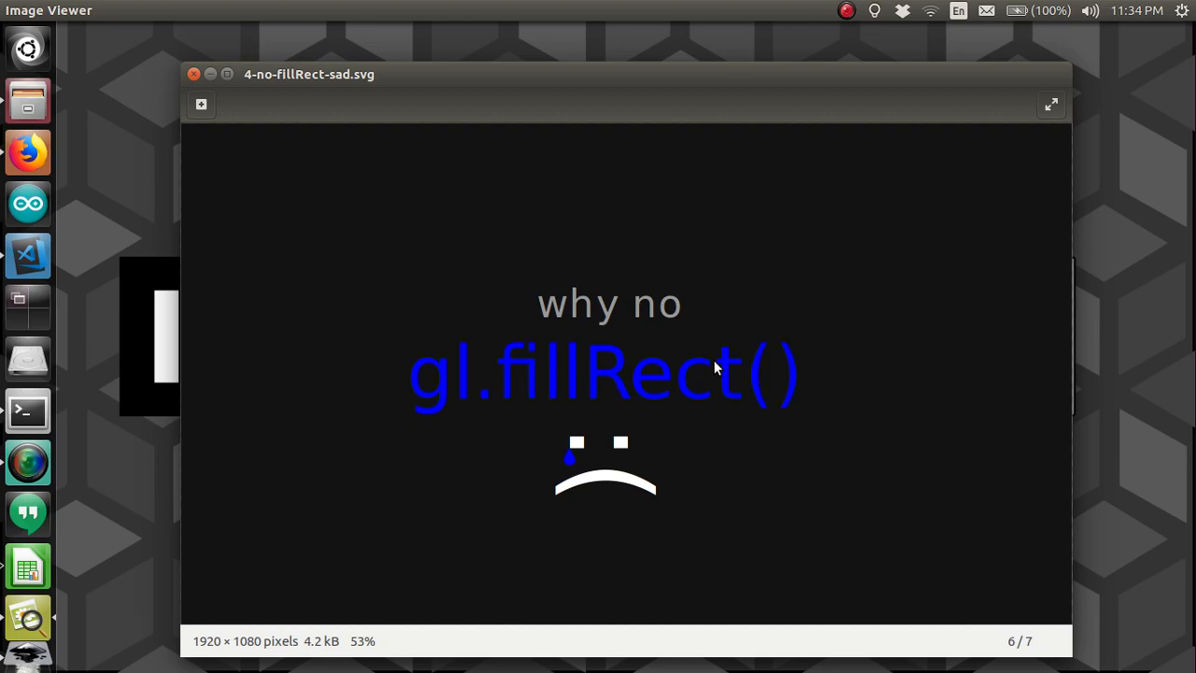
Advance to the final image, the Minetest screenshot 5-screenshot_3963689317.png (7/7)
key("Right")
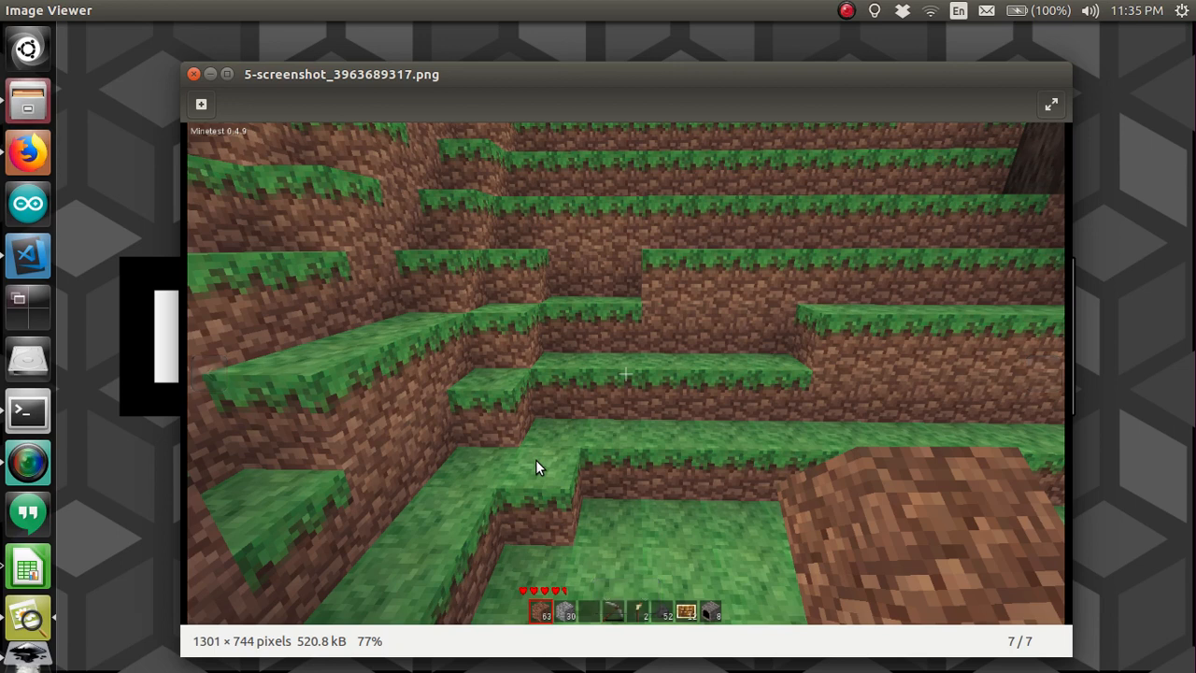
Step back from 7/7 through the block diagram to 01-Dolphin_triangle_mesh.svg.png (2/7)
key("Left")
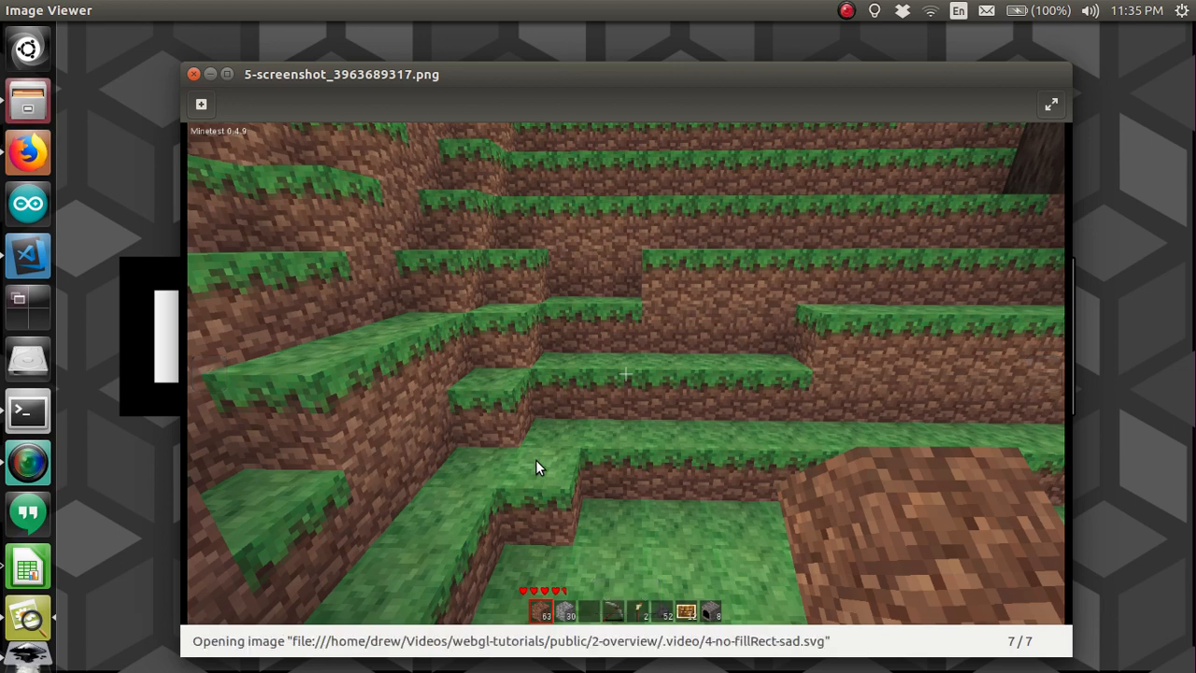
key("Left")
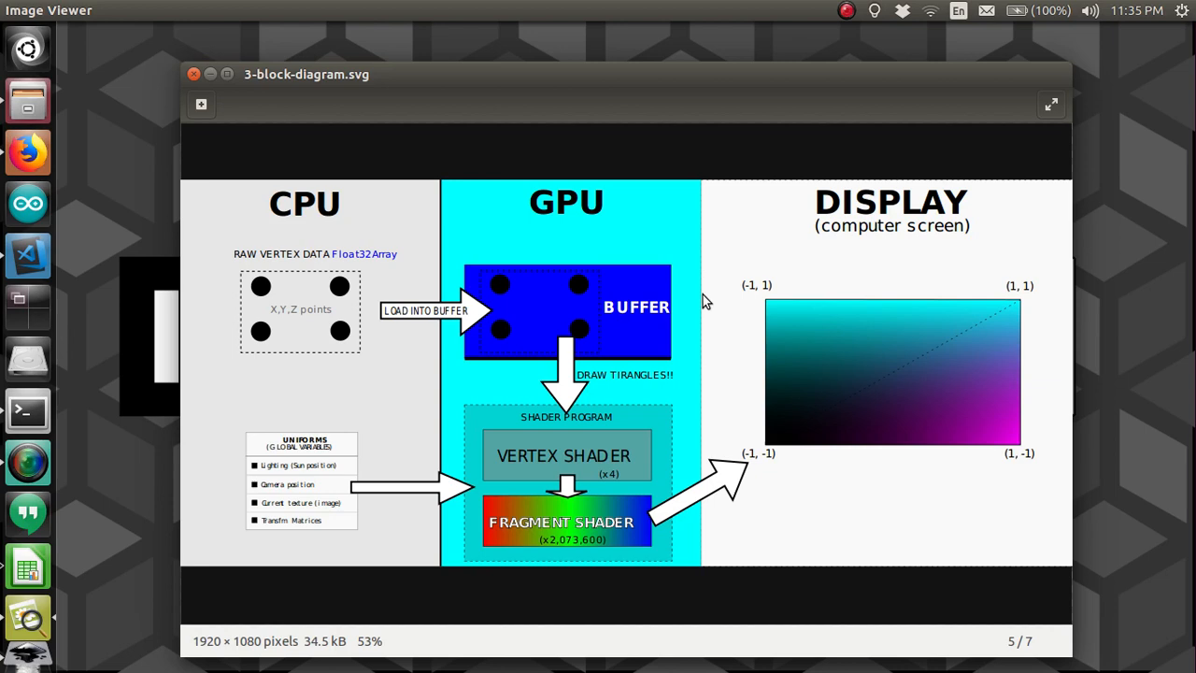
key("Left")
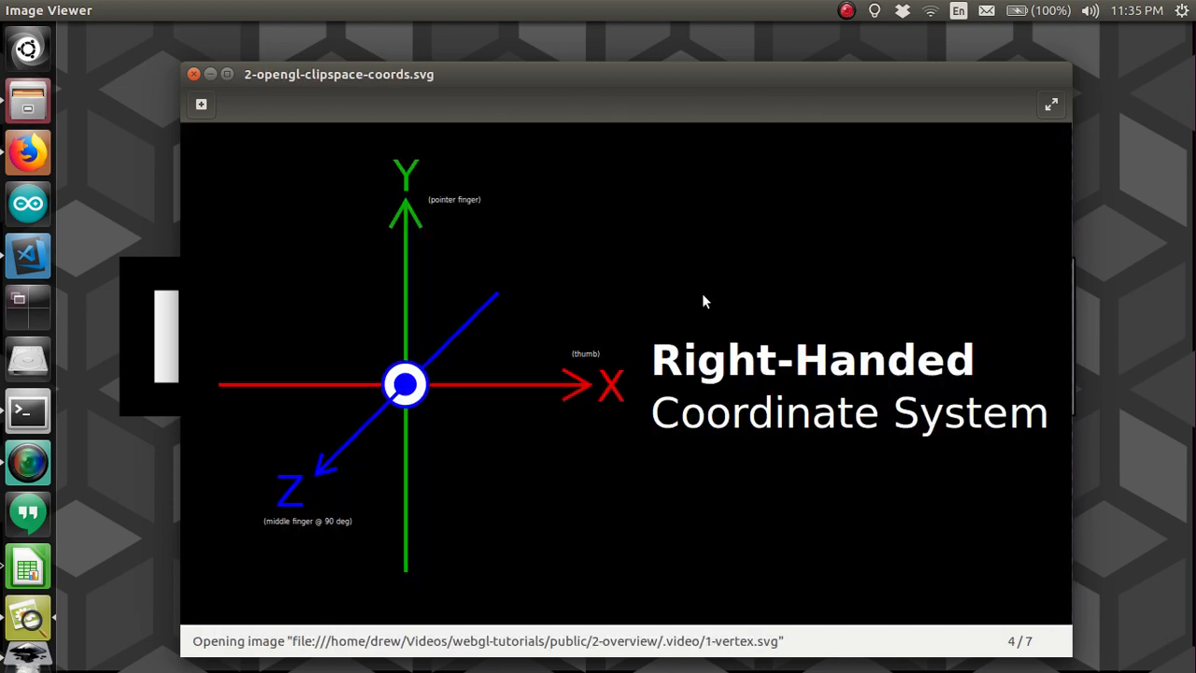
key("Left")
key("Left")
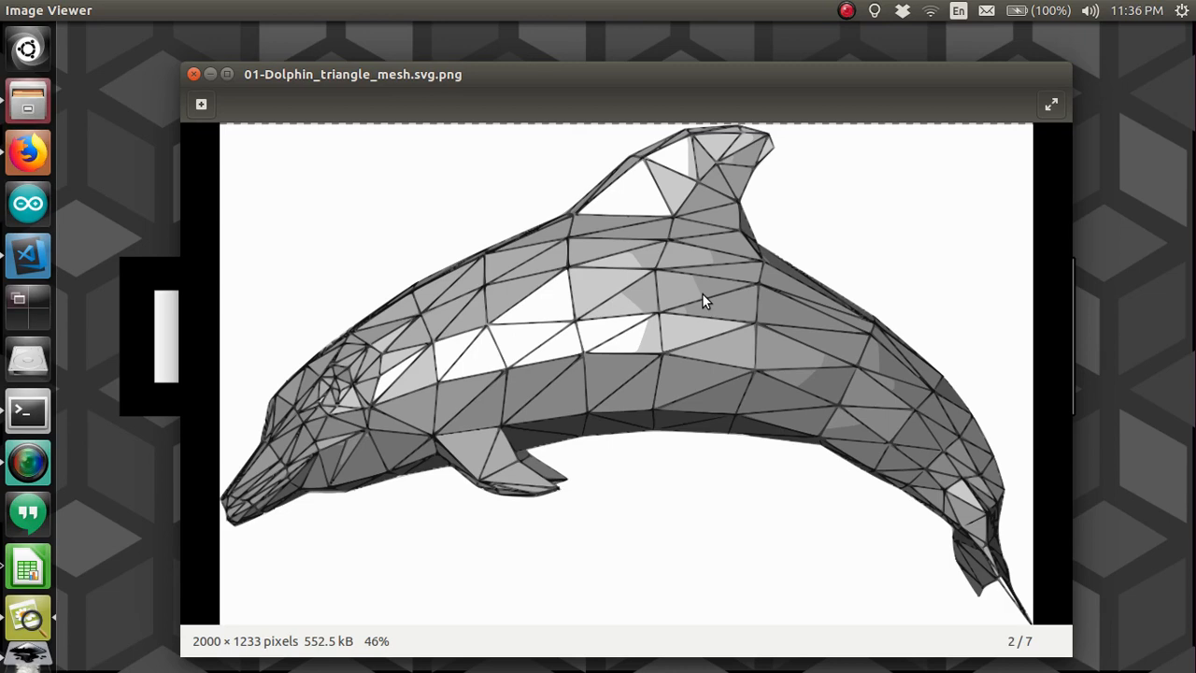
Revisit 1-vertex.svg, then move forward toward 3-block-diagram.svg (5/7)
key("Right")
key("Right")
key("Left")
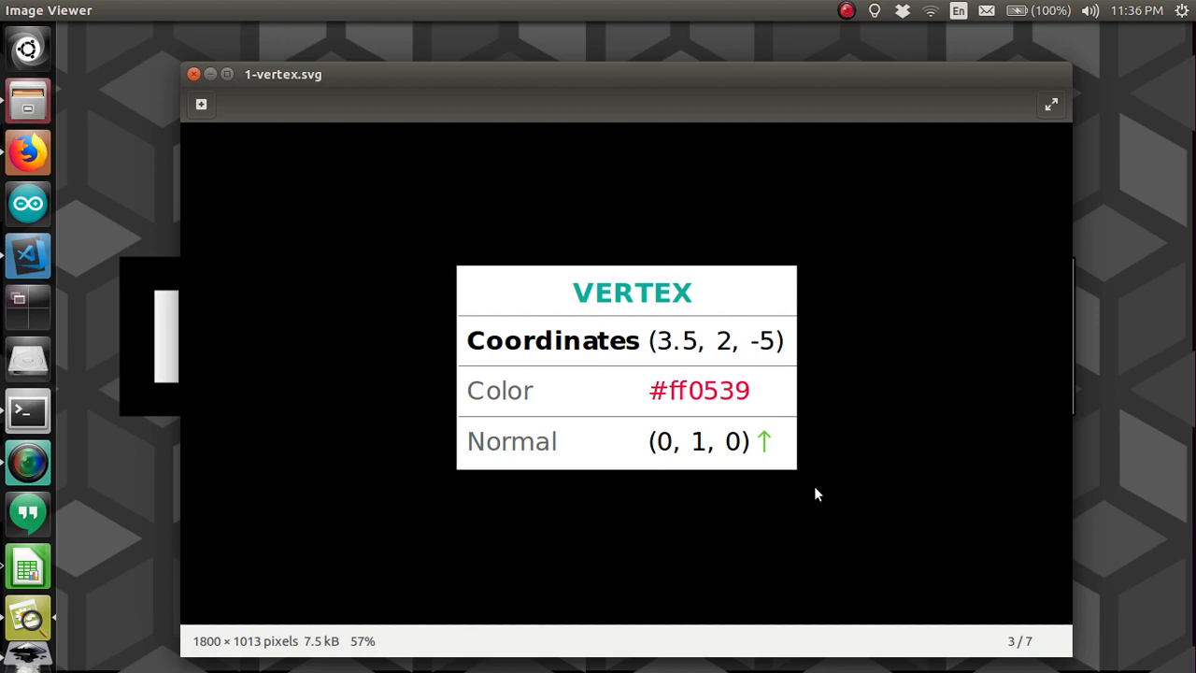
key("Right")
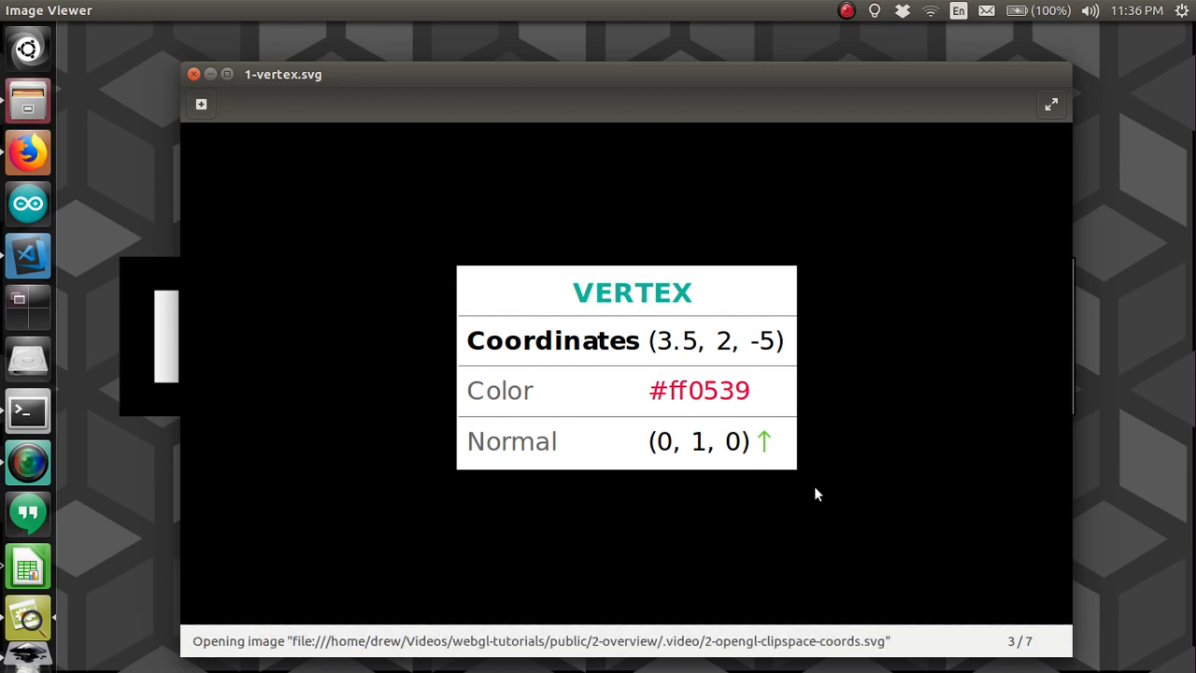
key("Right")
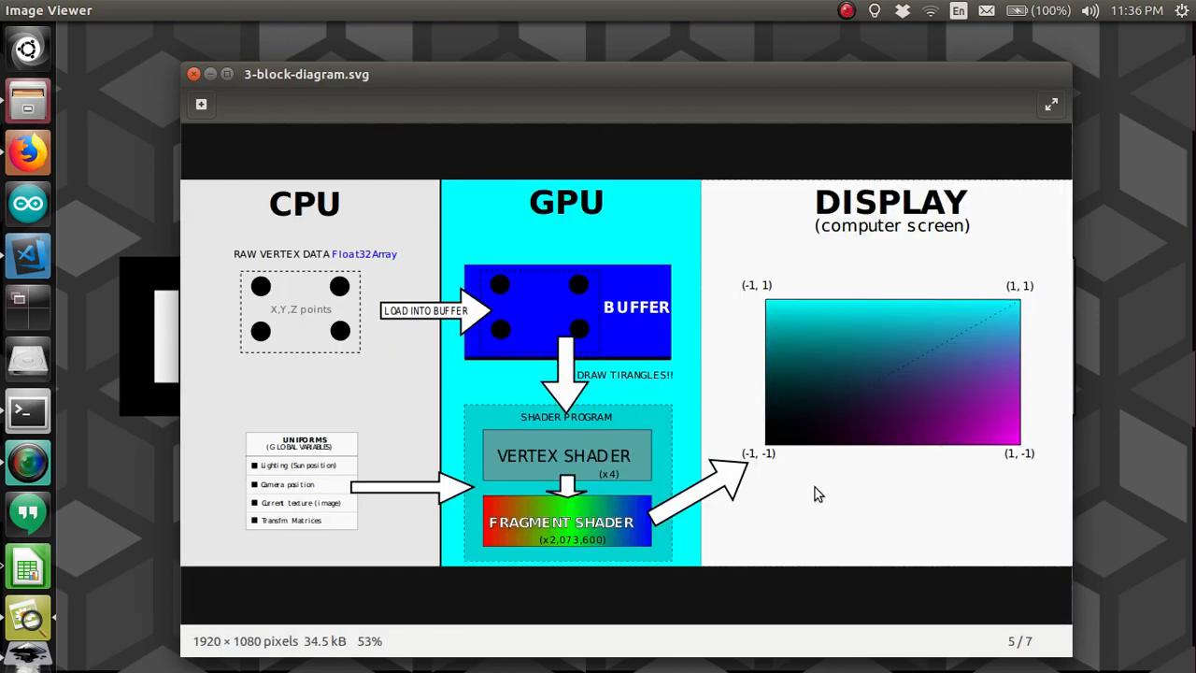